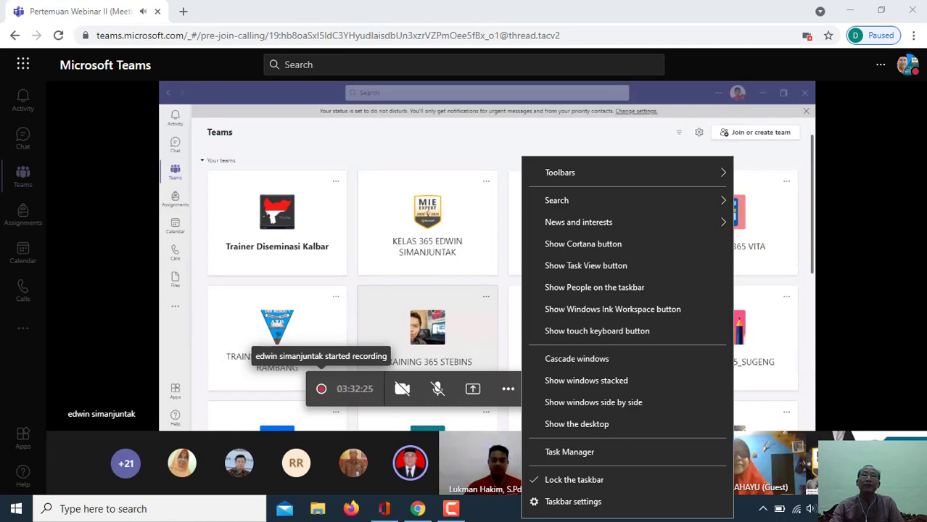
- Try to turn on the camera in the meeting and dismiss the camera and microphone access prompt
left_click(729, 5)
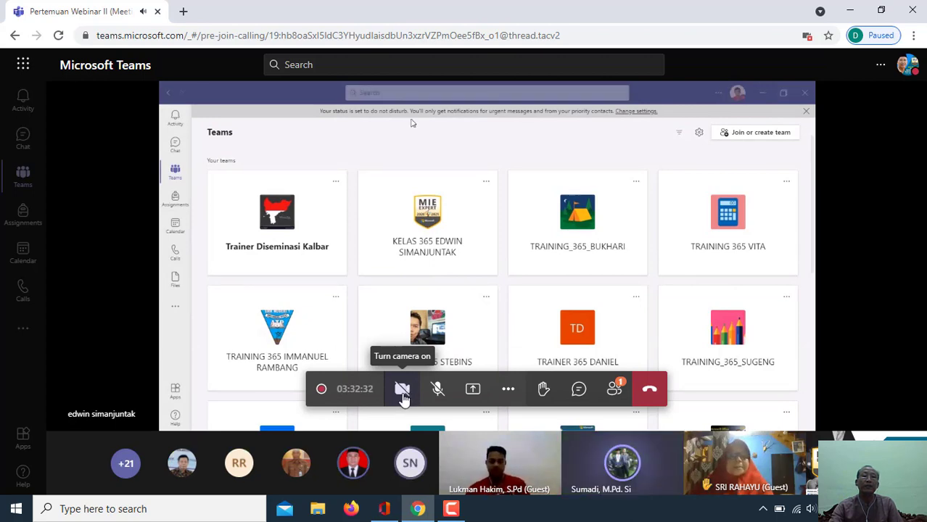
left_click(402, 390)
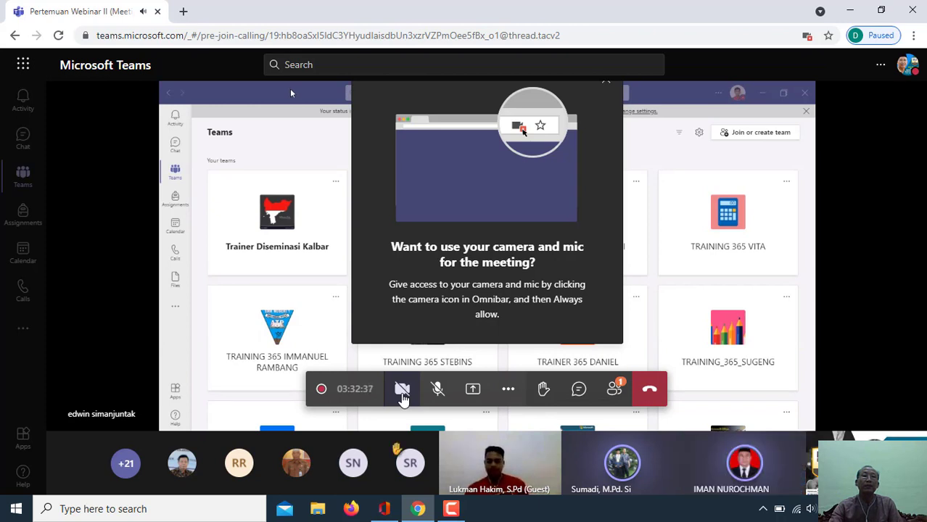
left_click(606, 85)
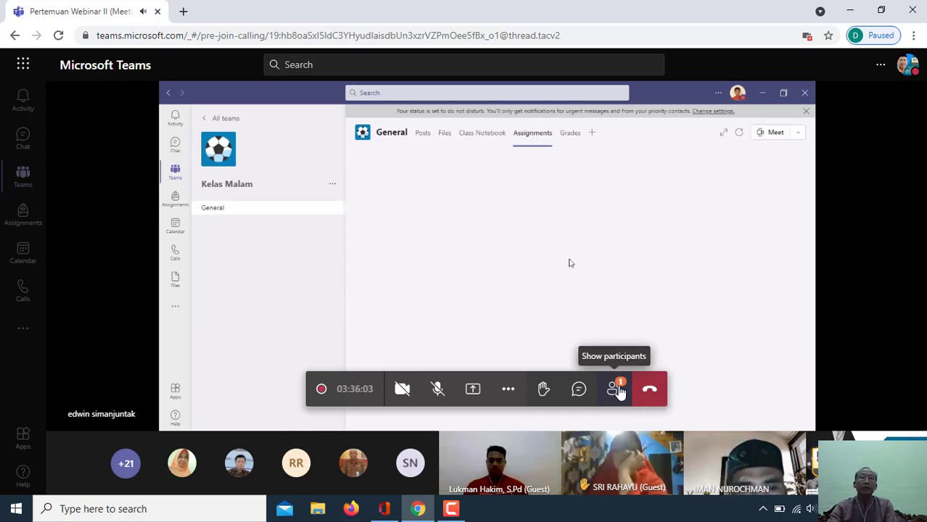
- Show the meeting's participants and look through the presenters and attendees
left_click(616, 389)
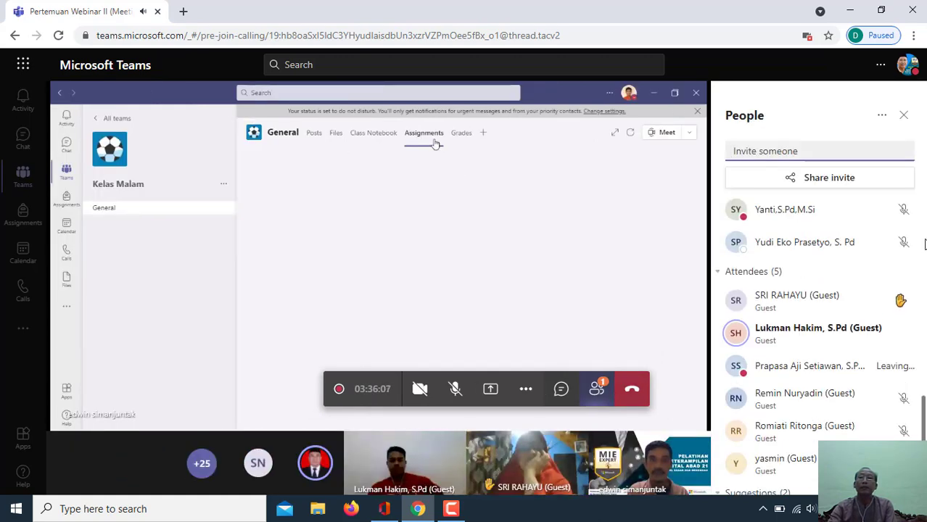
scroll(918, 401, "up", 10)
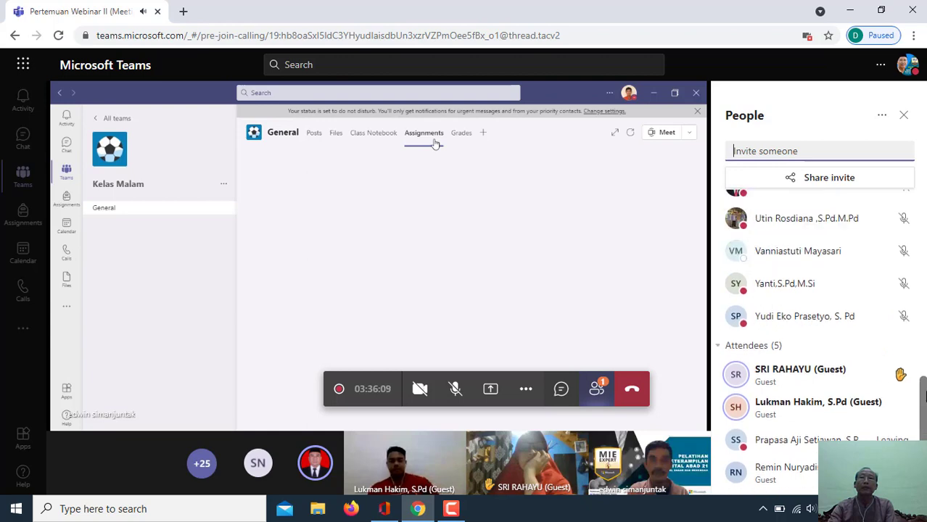
scroll(918, 326, "up", 5)
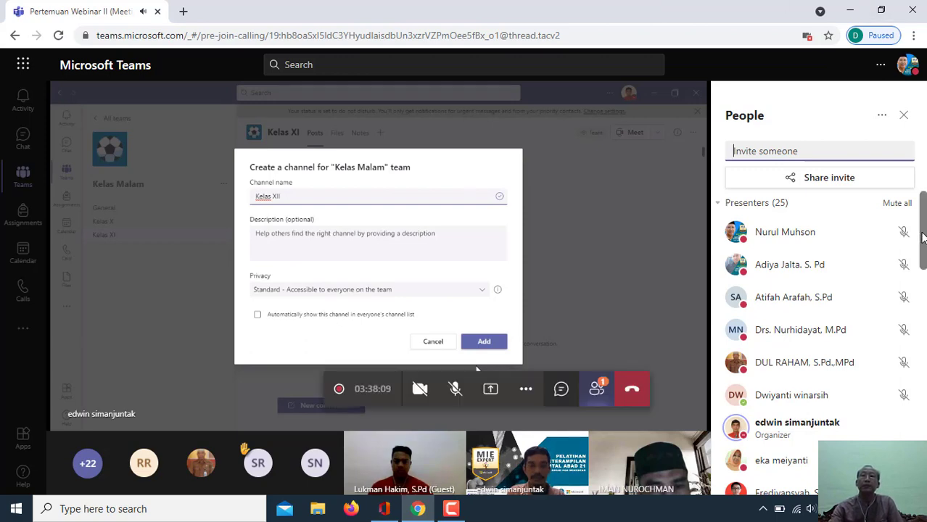
left_click_drag(923, 236, 916, 404)
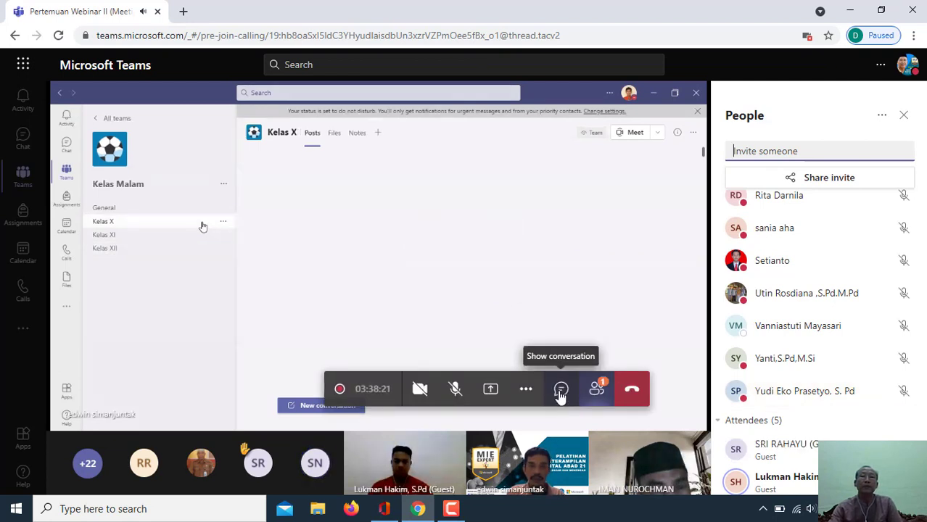
- Open the meeting chat and draft a reply reading "Wah banyak langkahnya pak" followed by the presenter's name
left_click(560, 392)
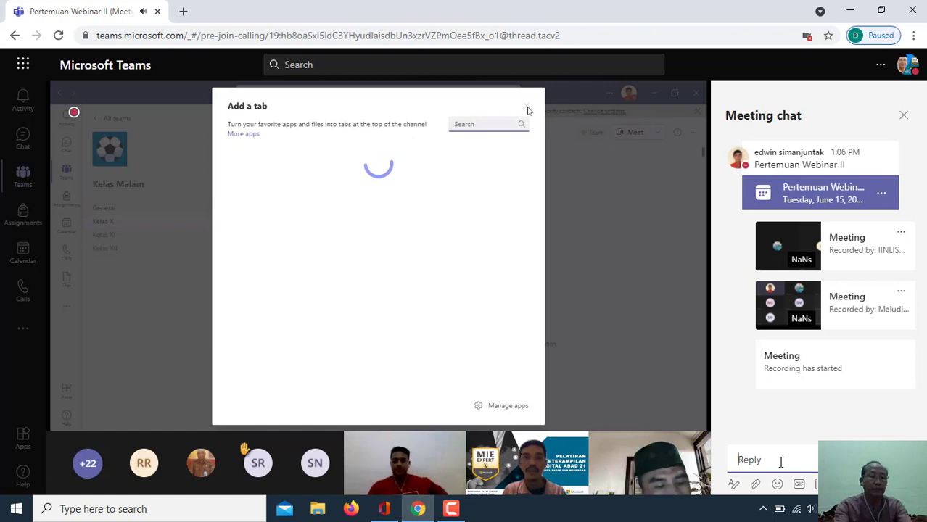
type("W")
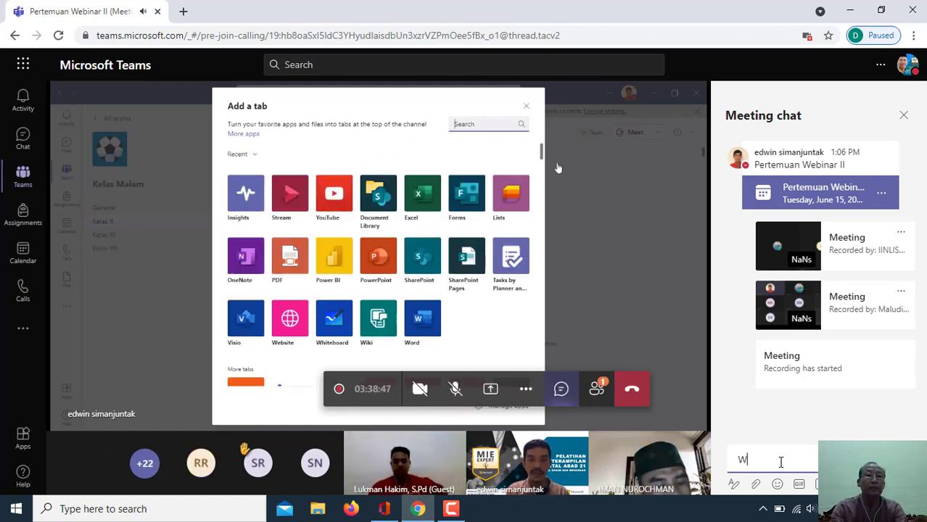
type("ah")
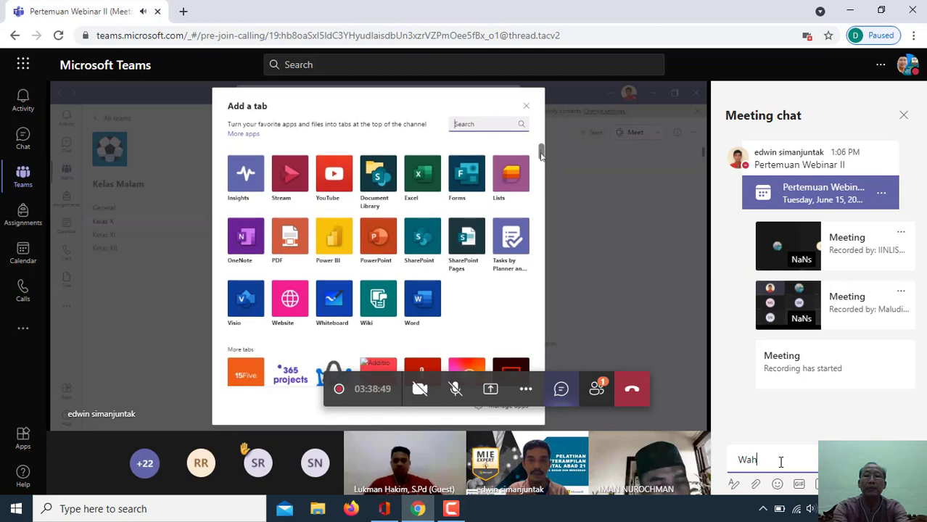
type(" banyak ")
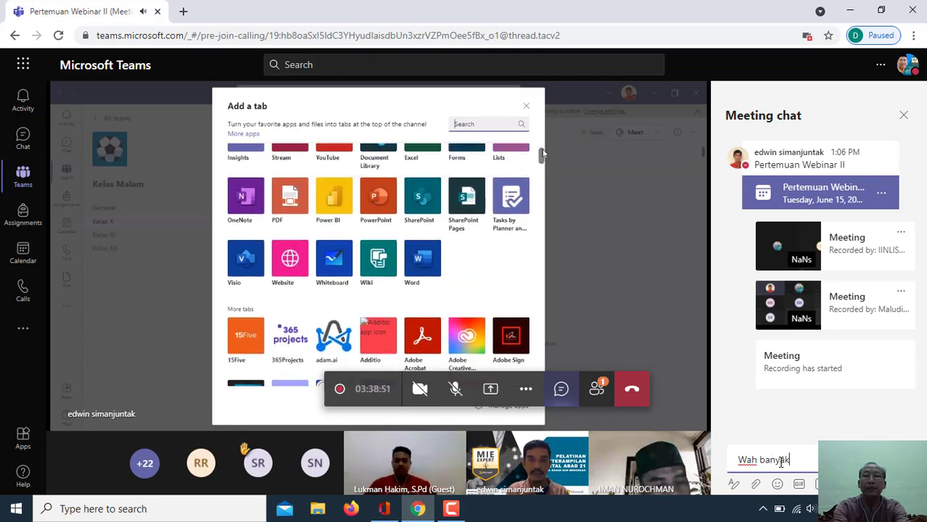
type("langka")
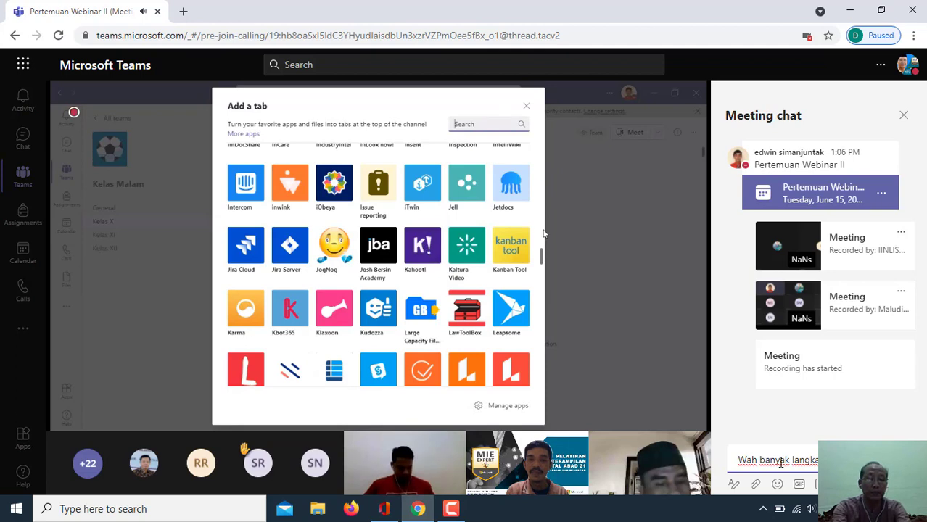
type("Namp")
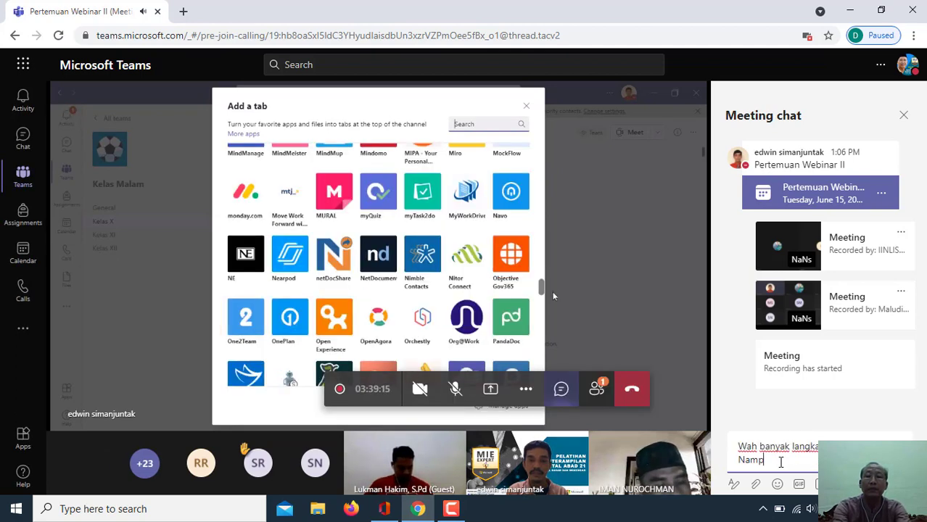
type("aknya ")
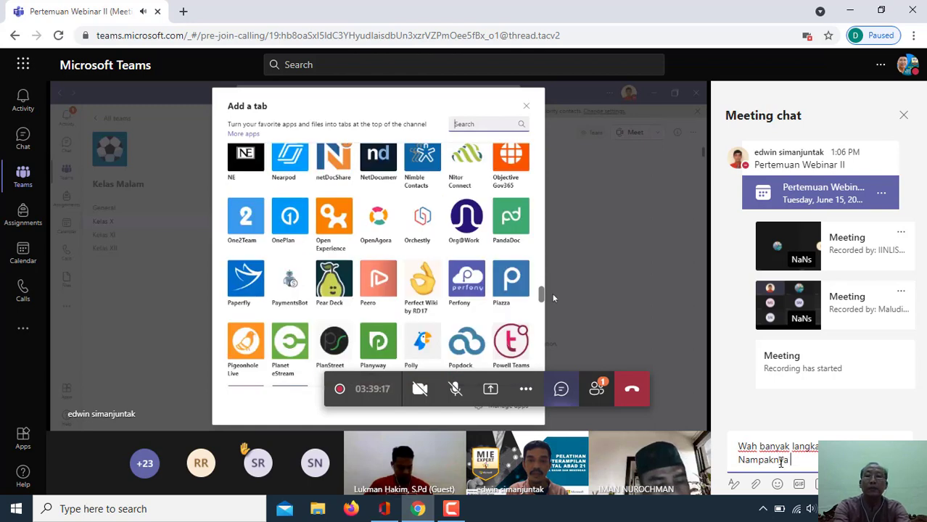
type("bingun")
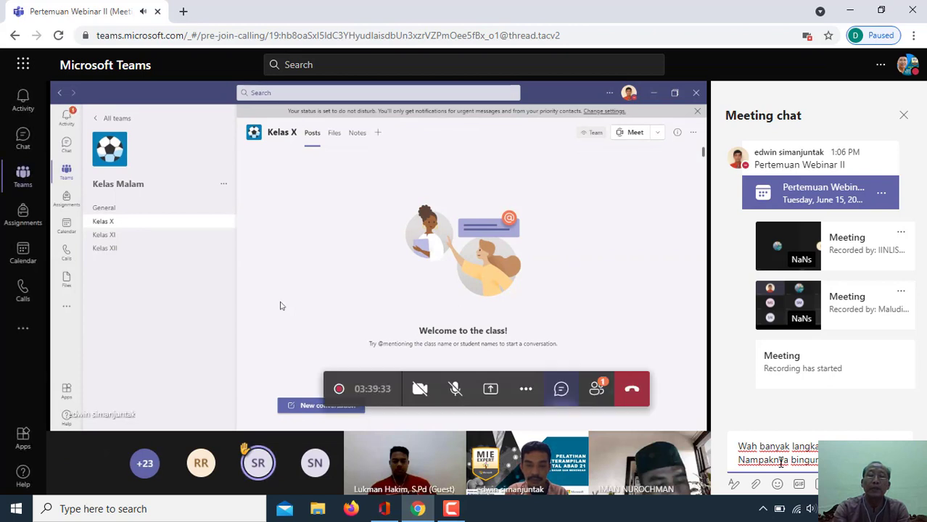
key("BackSpace")
key("BackSpace")
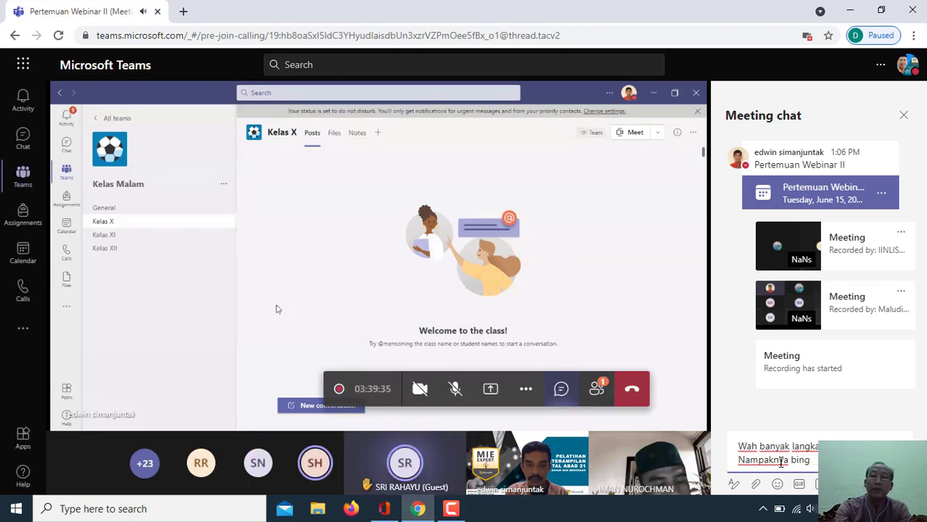
key("BackSpace")
key("BackSpace")
key("BackSpace")
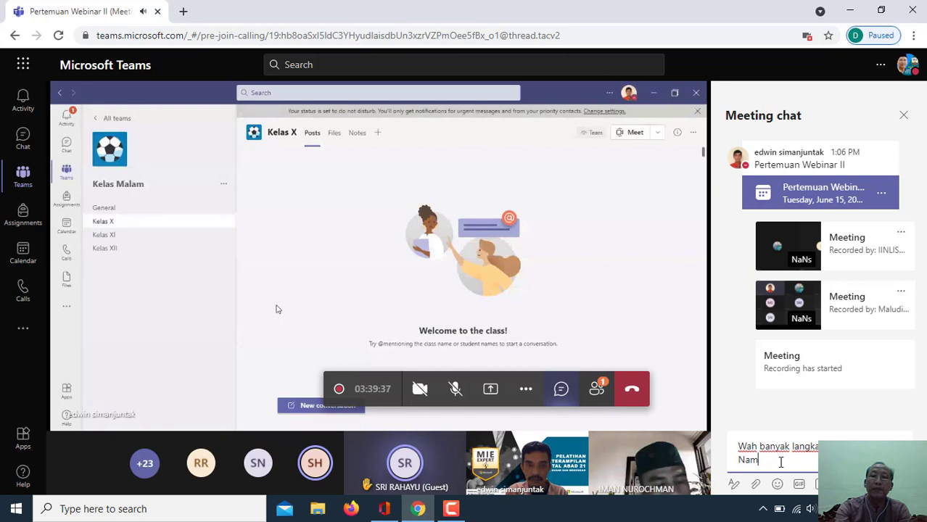
key("BackSpace")
key("BackSpace")
key("BackSpace")
key("BackSpace")
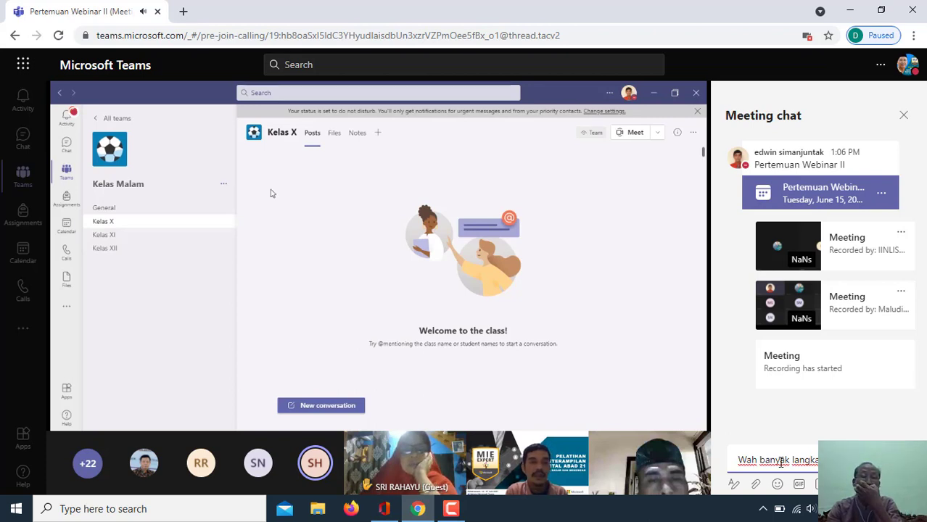
left_click(225, 185)
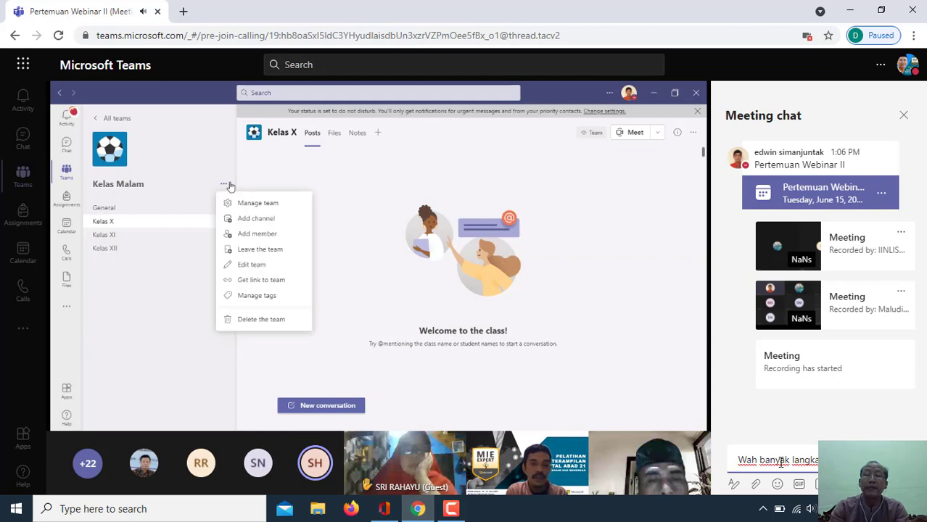
left_click(253, 238)
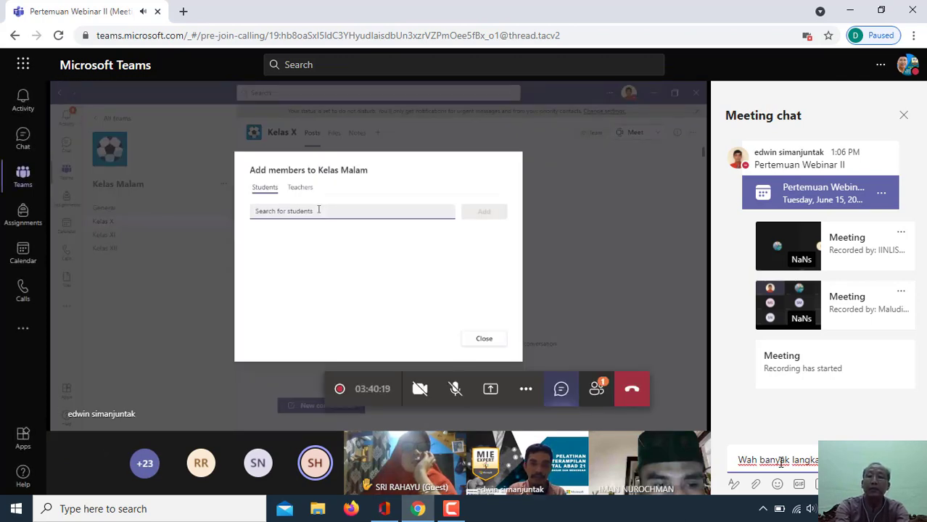
type("Guru;n")
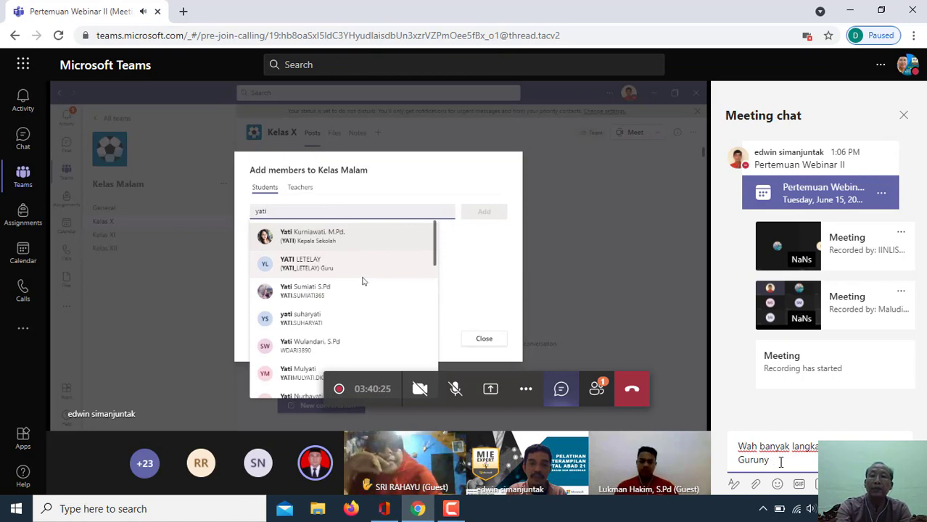
key("BackSpace")
key("BackSpace")
key("BackSpace")
key("BackSpace")
key("BackSpace")
key("BackSpace")
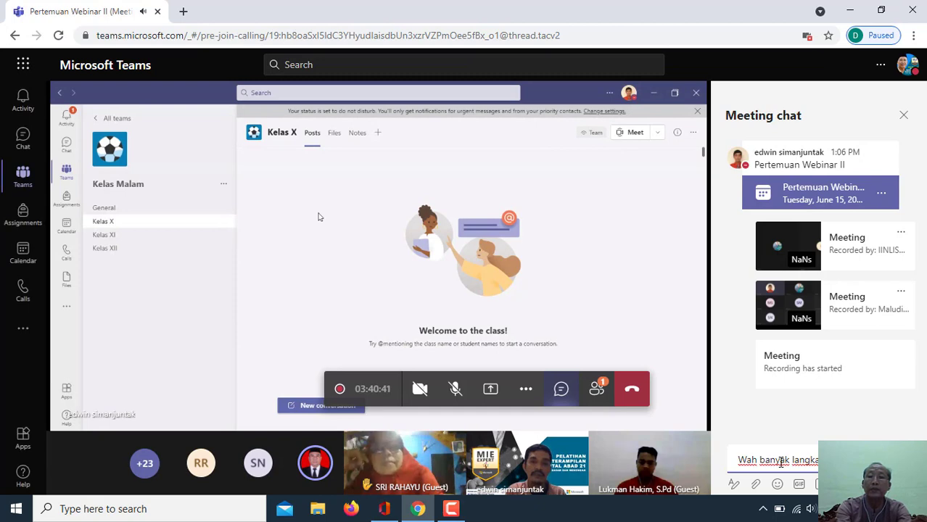
- Add "Bingung juga saya nih." to the drafted reply and send it to the meeting chat
type("Bingung juga")
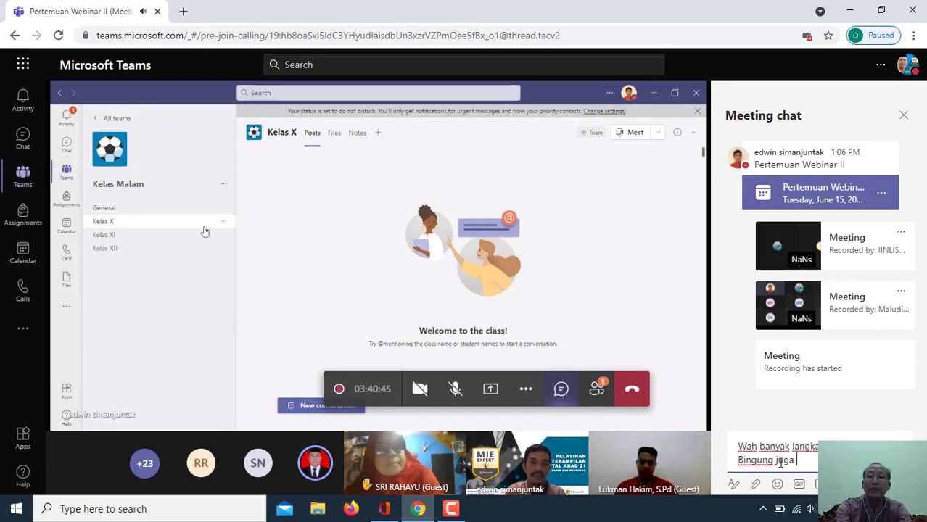
type(" saya ")
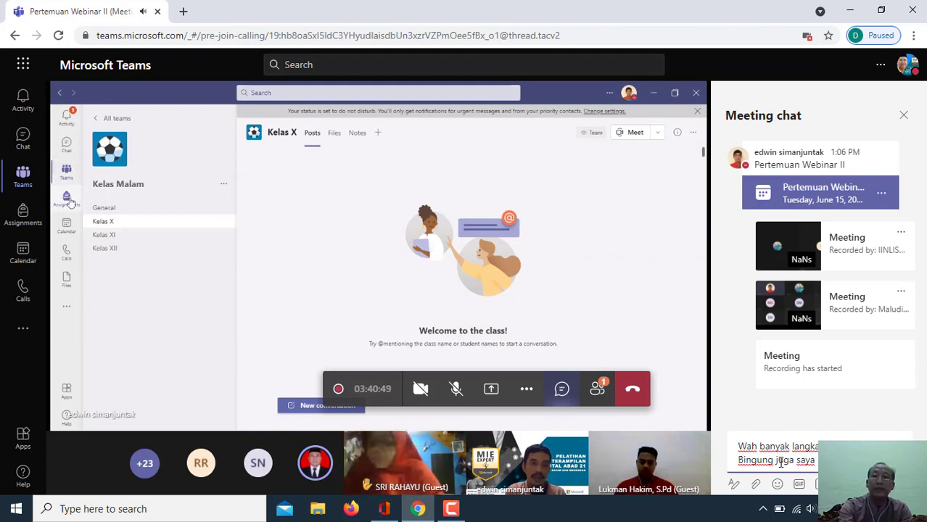
type("nih.")
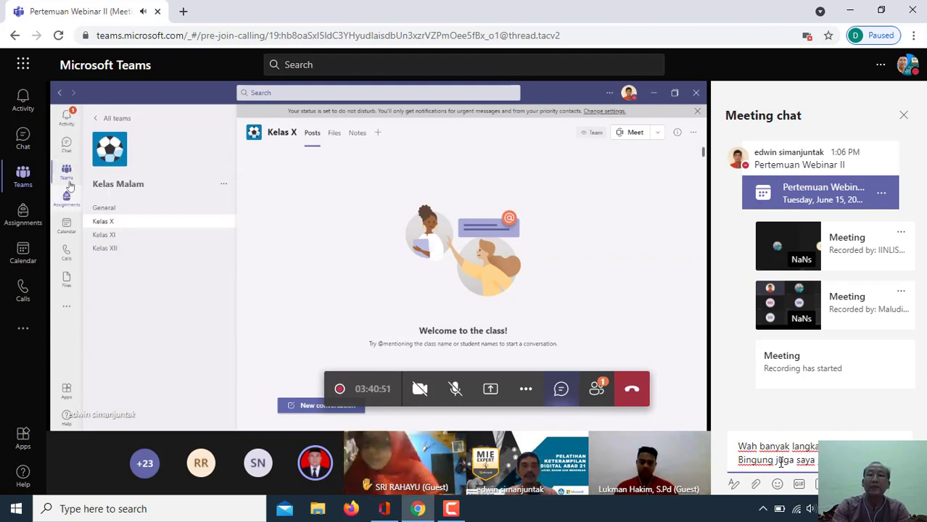
key("Return")
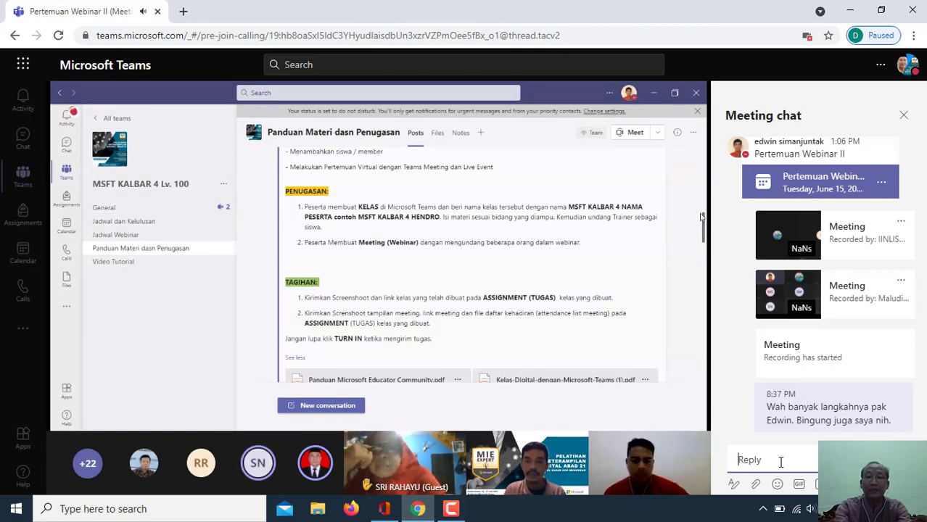
- Send a second meeting chat message reading "Siswanya lebih pintar dari gurunya nanti ini."
type("Siw")
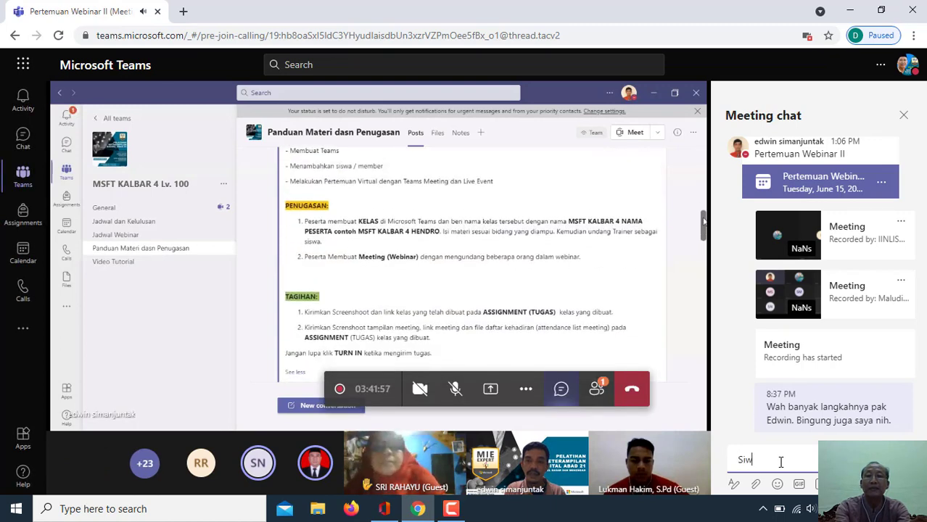
key("BackSpace")
type("swa")
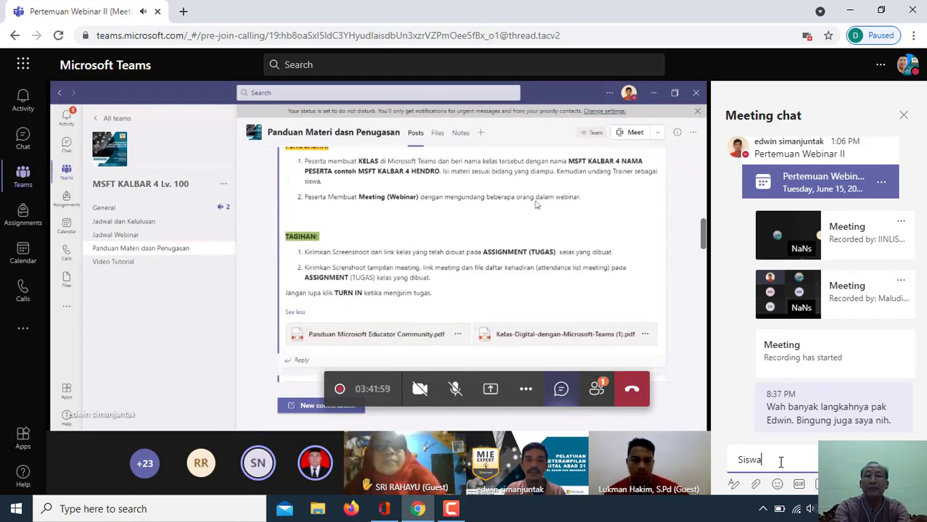
type("nya lebih pint")
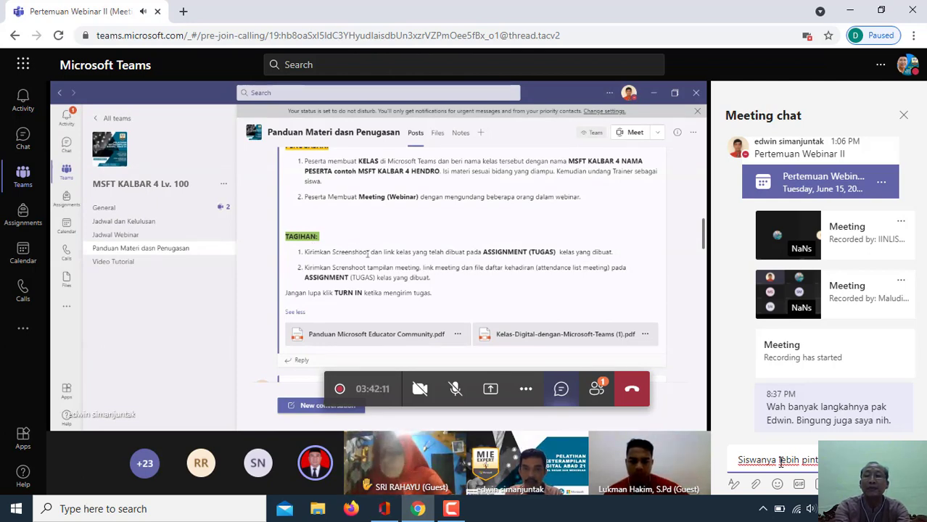
type("nanti ini.")
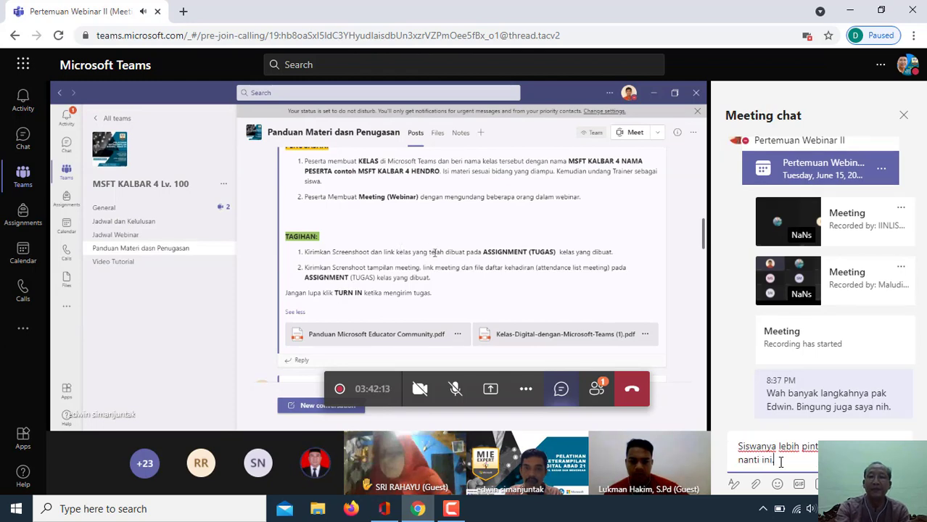
key("Return")
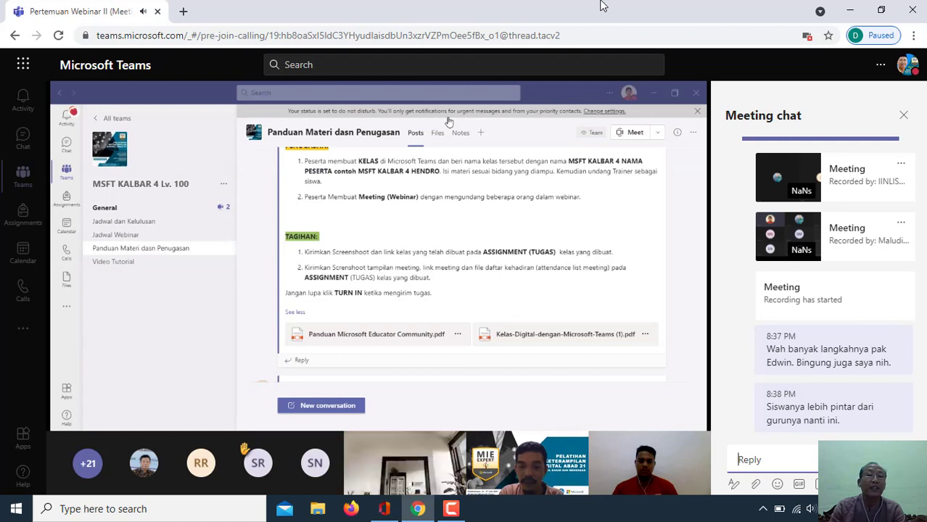
- Try to unmute the microphone and turn on the camera, dismissing the camera and microphone access request each time
mouse_move(322, 392)
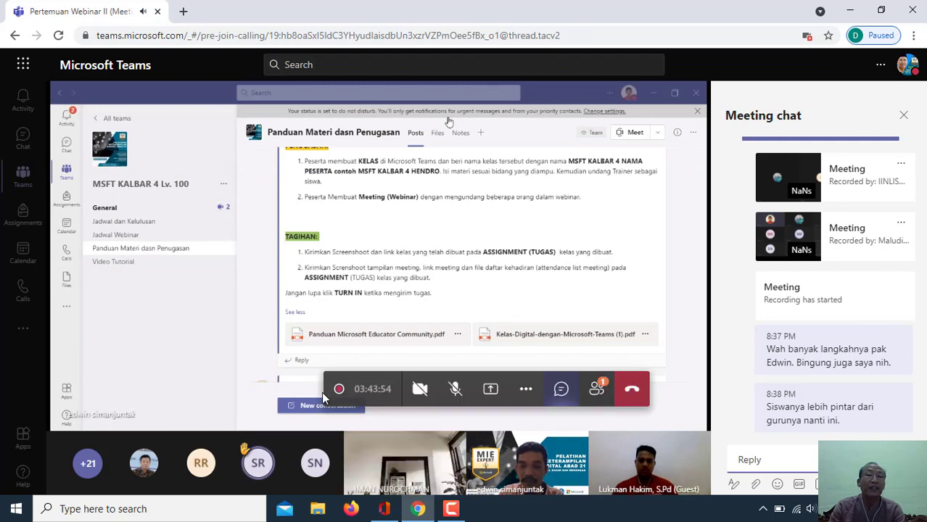
left_click(455, 390)
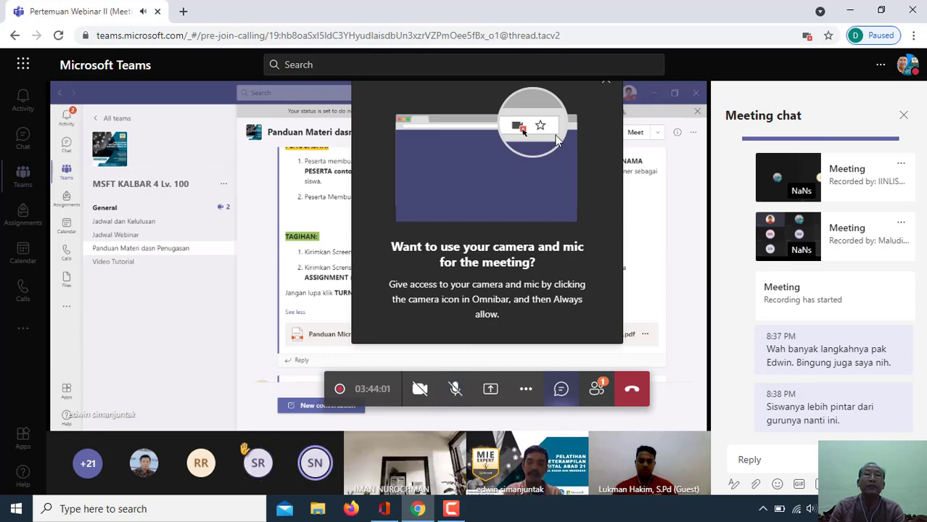
left_click(606, 87)
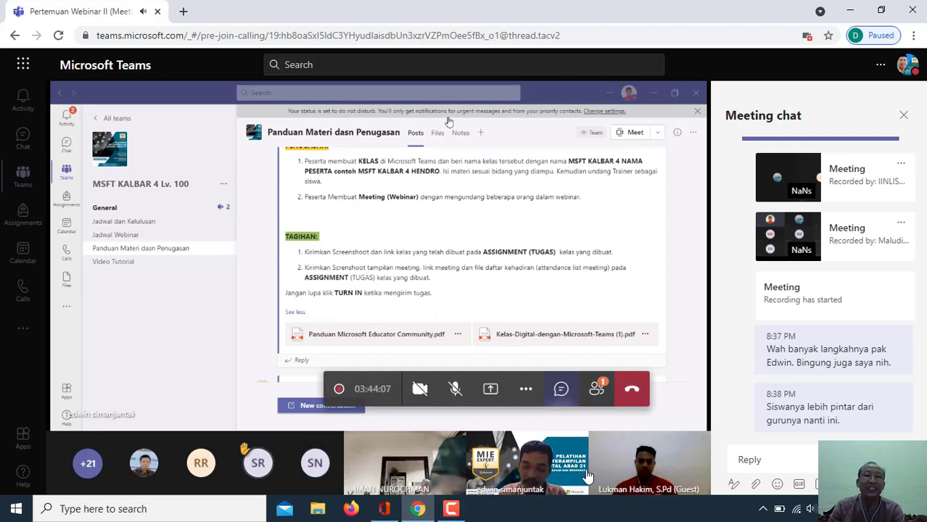
left_click(456, 392)
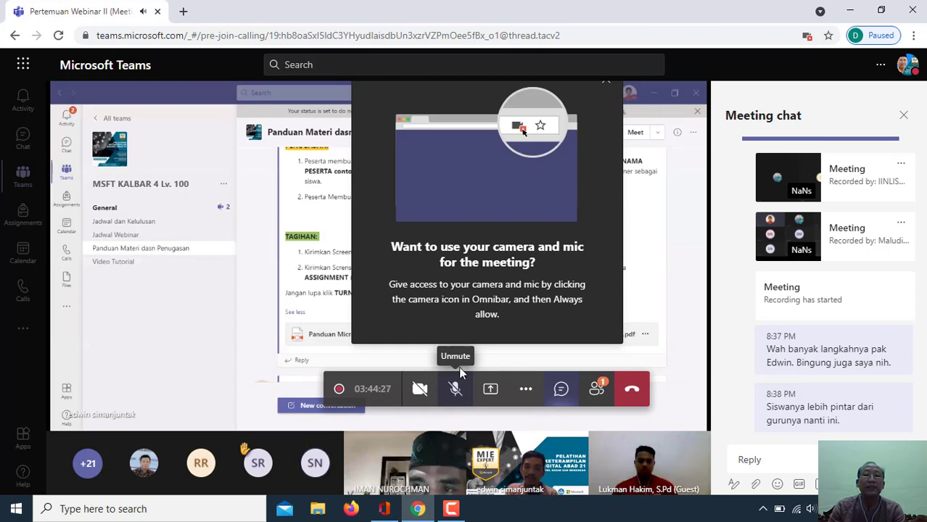
left_click(607, 87)
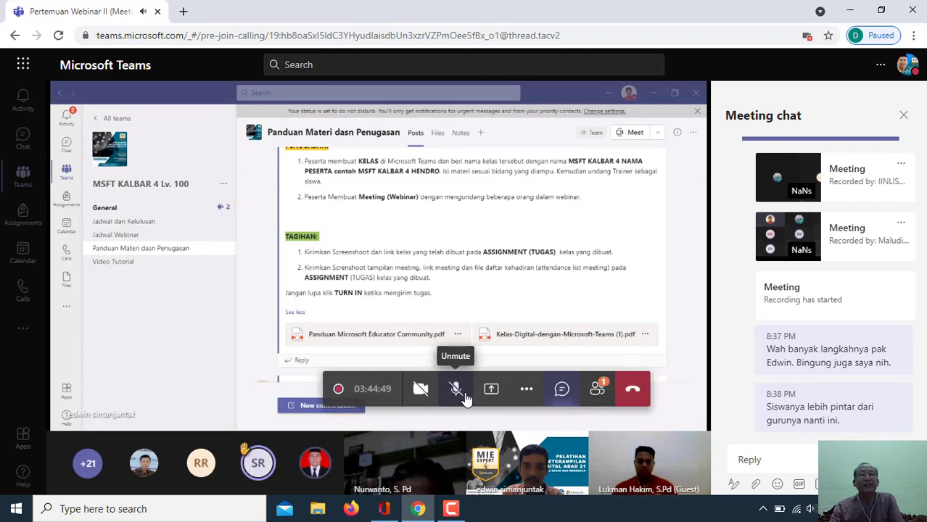
left_click(420, 390)
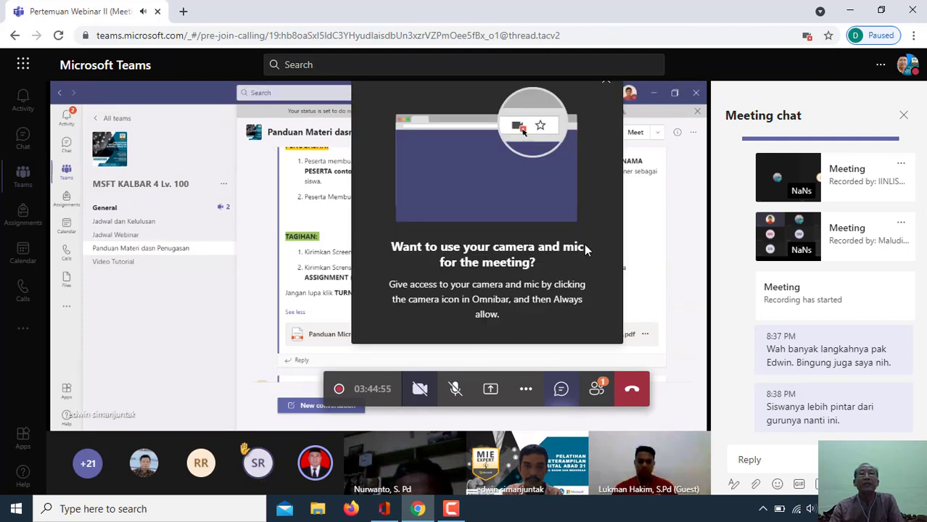
left_click(605, 85)
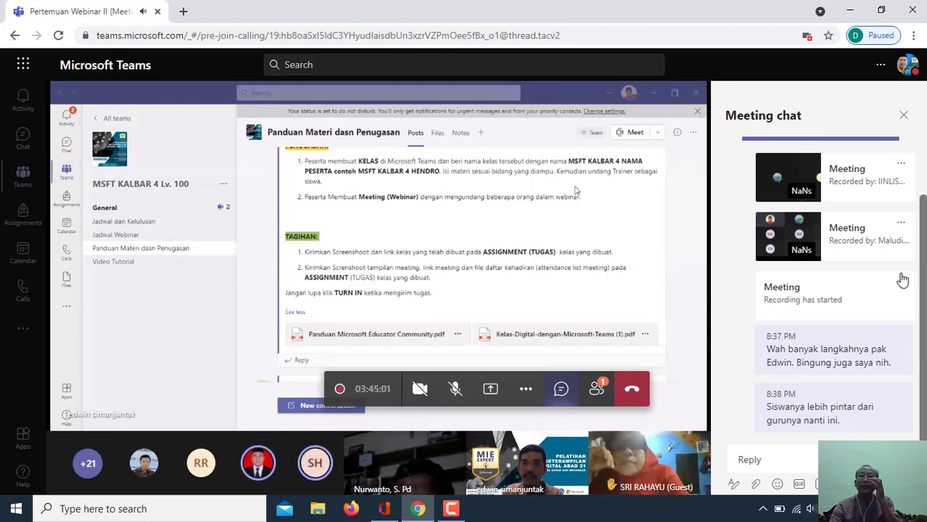
- Look back at the earlier meeting chat entries and try once more to unmute the microphone
scroll(906, 272, "up", 3)
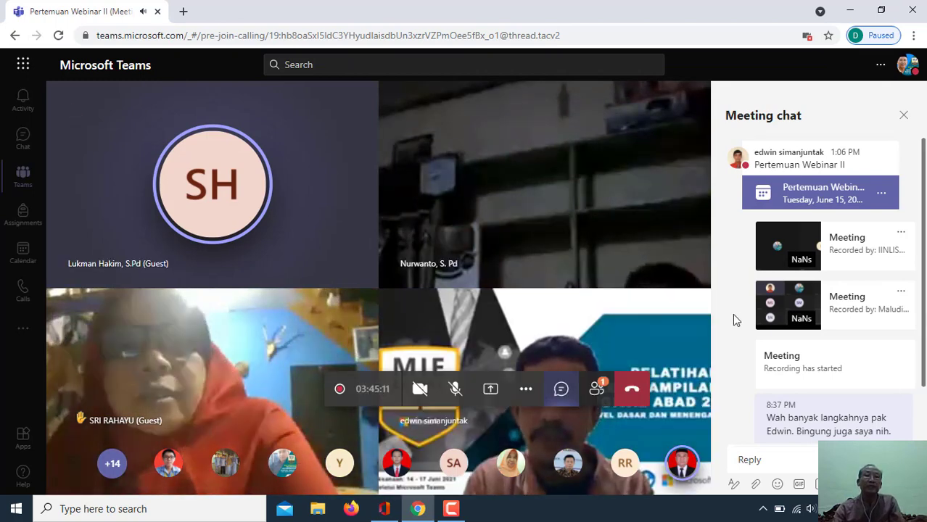
left_click(455, 389)
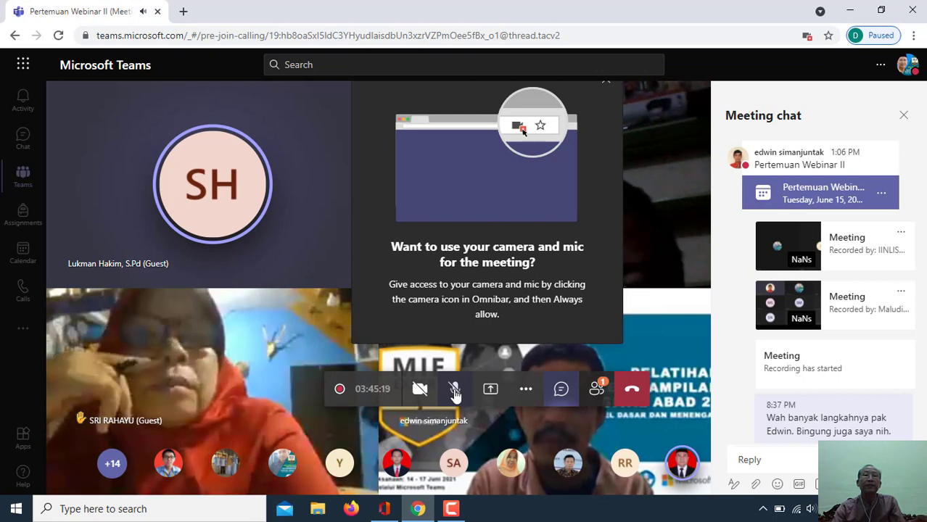
left_click(604, 84)
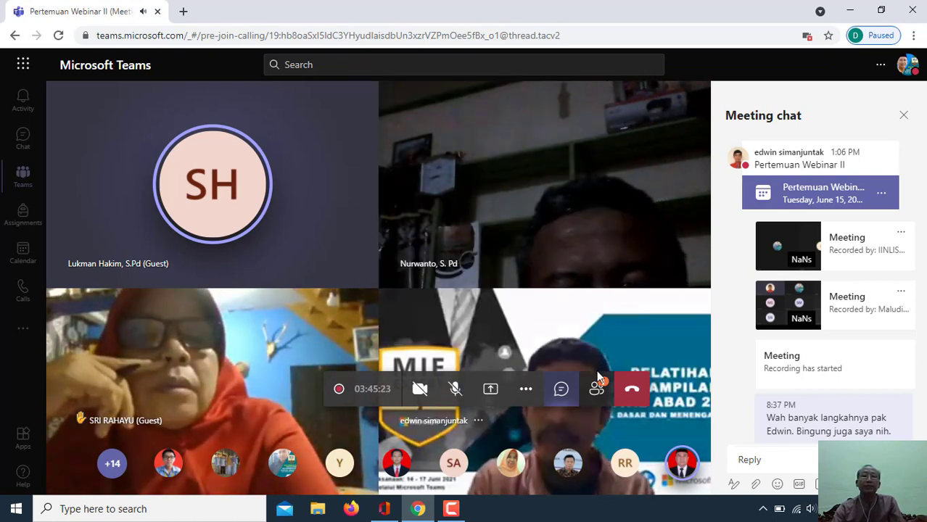
- Show the meeting's participants and look through the list up to the first presenters
left_click(596, 390)
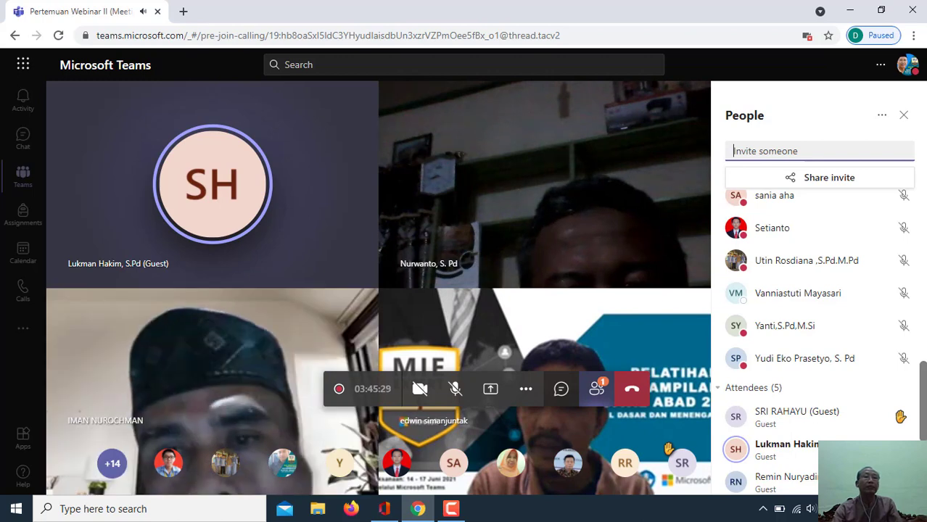
scroll(923, 311, "up", 4)
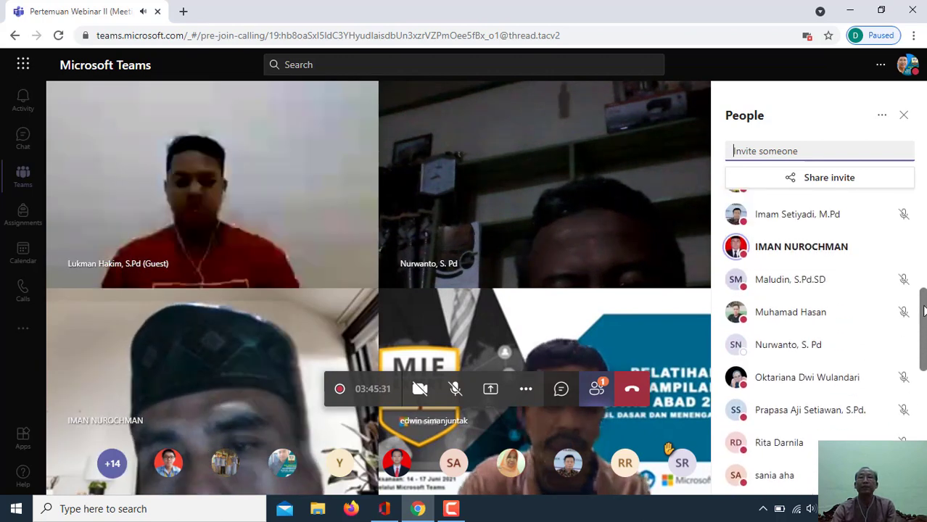
left_click_drag(923, 310, 903, 218)
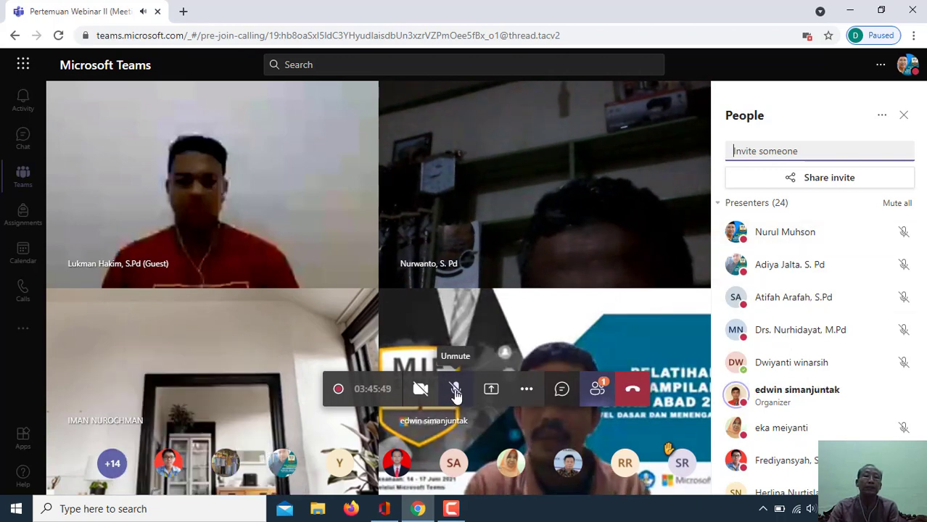
- Turn off incoming video for the meeting, and look through the attendees before hiding the participants list
left_click(526, 392)
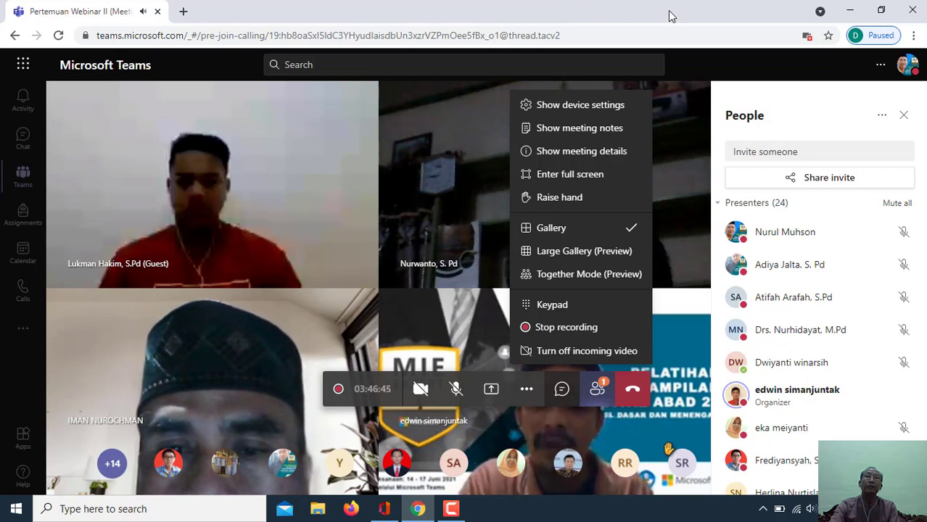
left_click(549, 354)
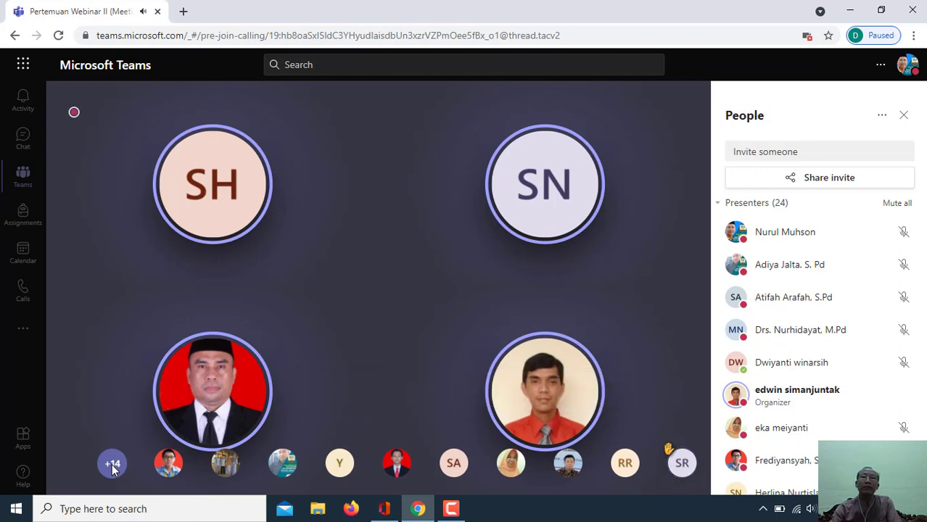
left_click_drag(925, 254, 924, 479)
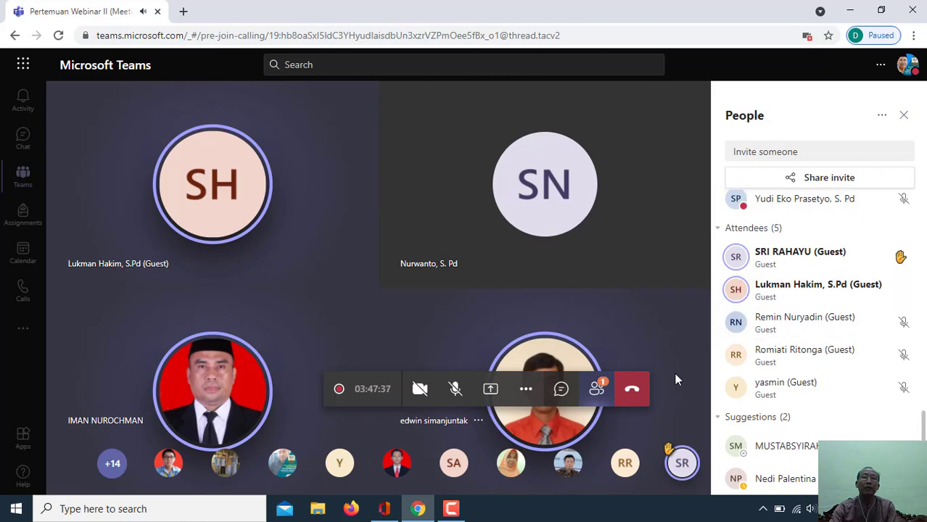
left_click(597, 389)
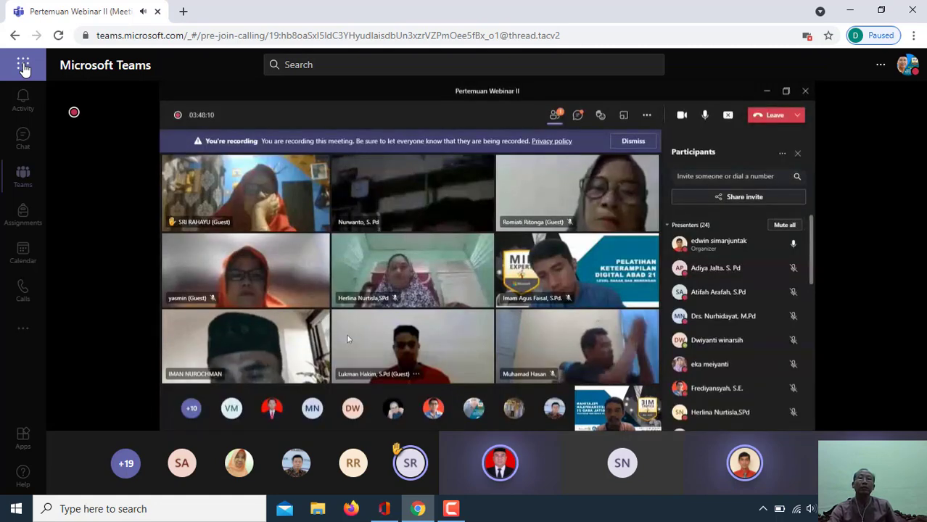
- Return to the team's General channel and briefly view the Microsoft 365 home page before closing it
left_click(24, 66)
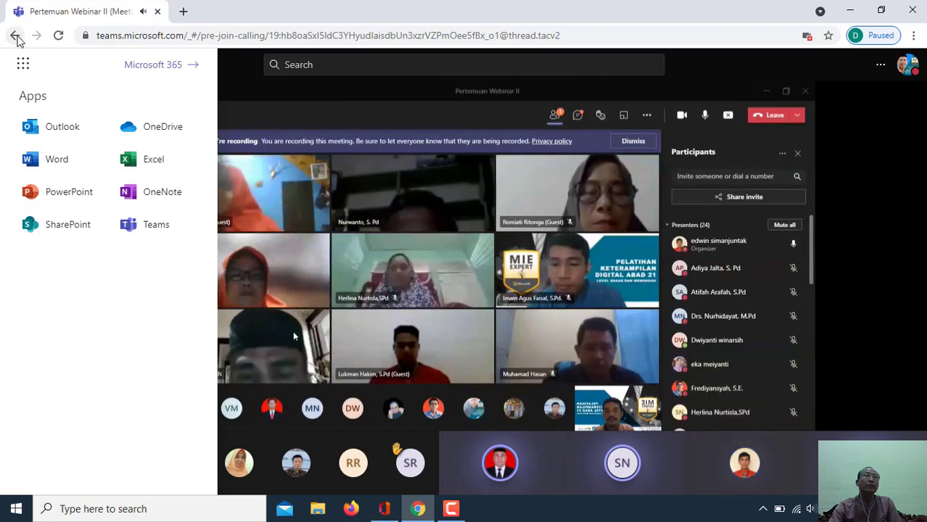
left_click(16, 36)
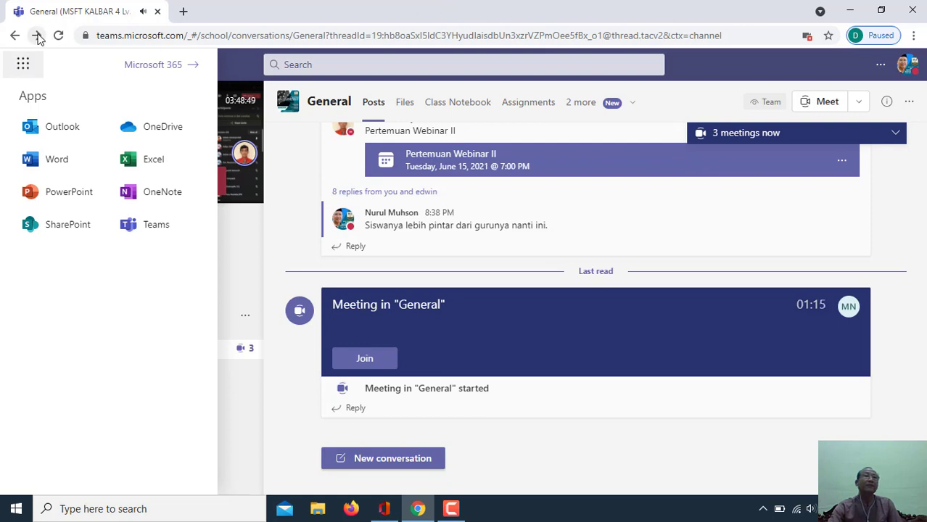
left_click(193, 69)
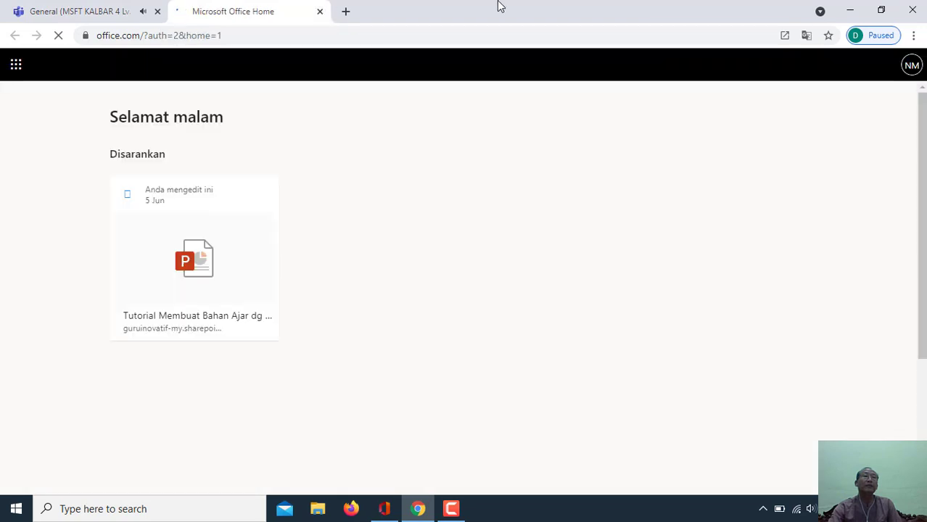
left_click(320, 11)
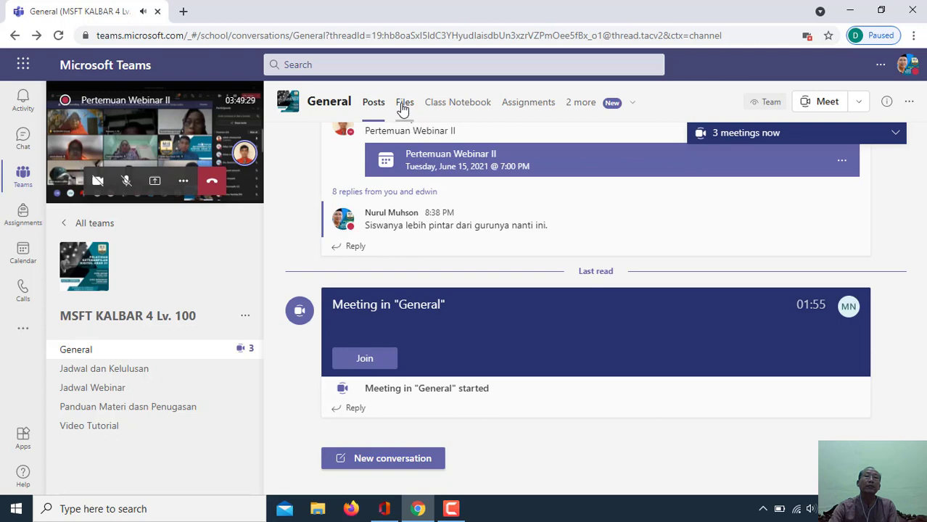
- Look through the General channel's Files, Class Notebook, Assignments and Grades pages
left_click(404, 104)
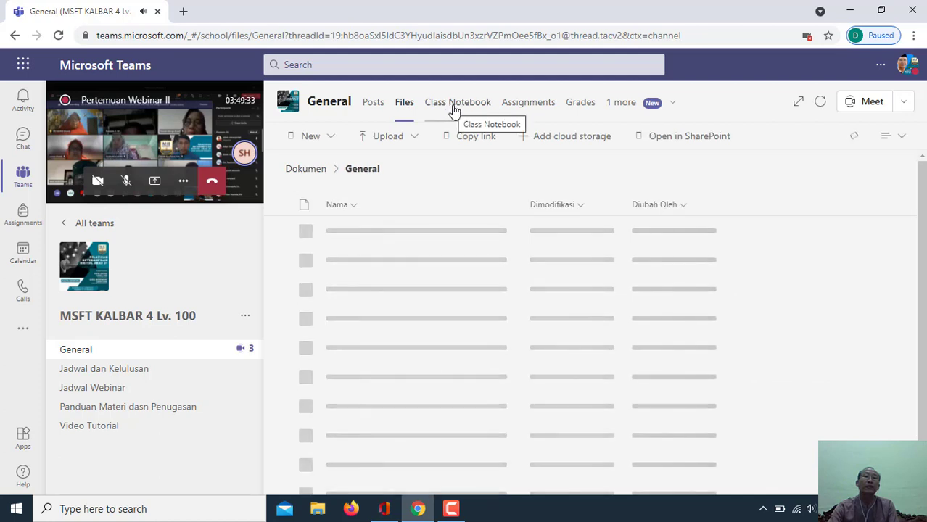
left_click(454, 107)
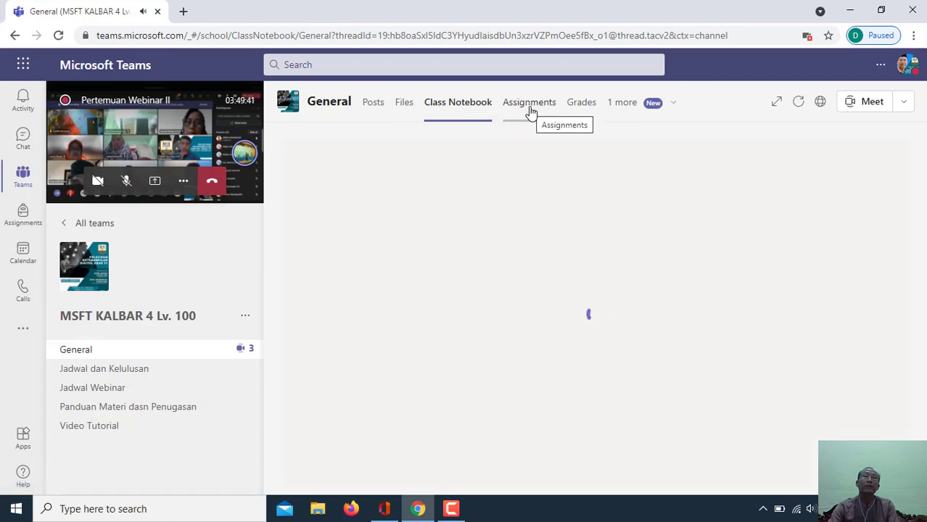
left_click(529, 105)
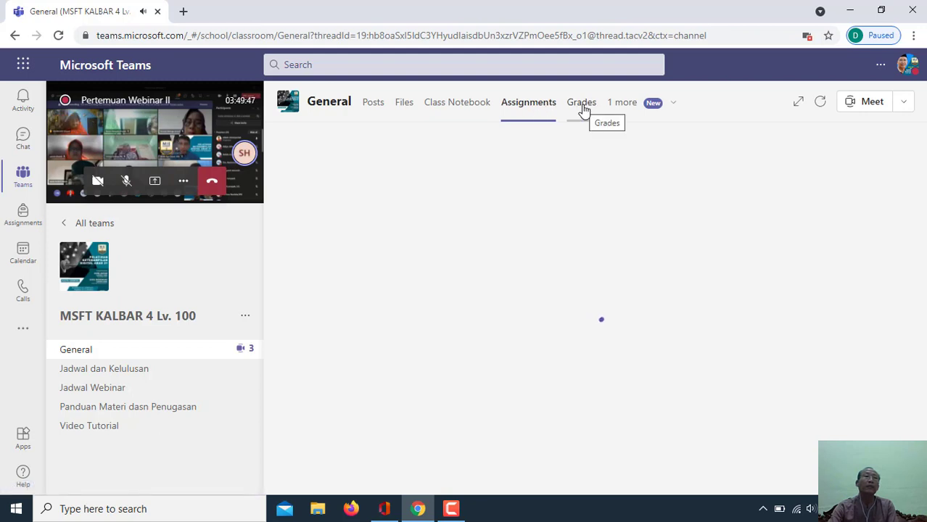
left_click(582, 109)
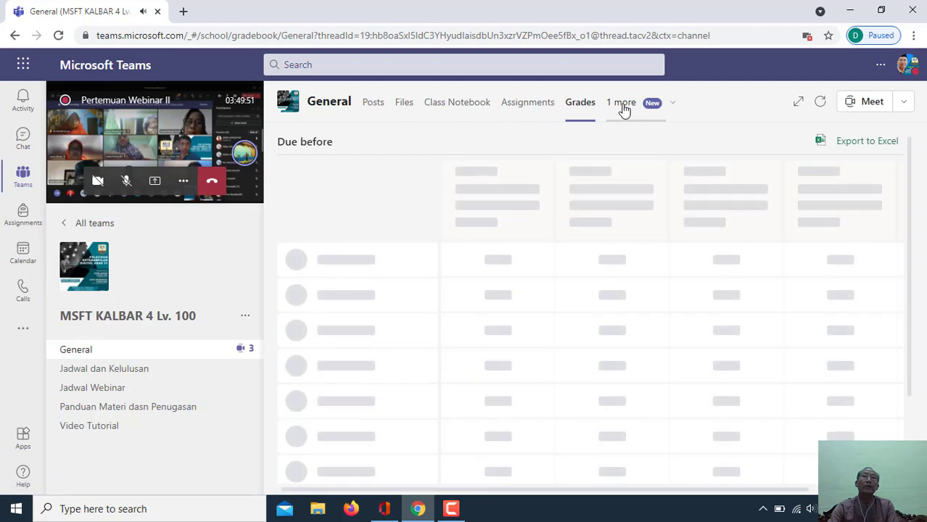
- Find the General channel's hidden Insights page and open it
left_click(622, 107)
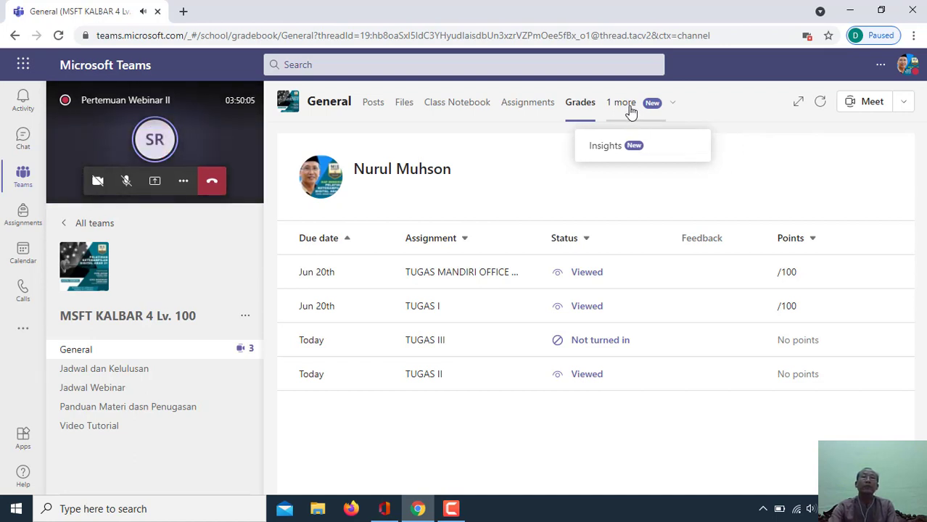
left_click(630, 109)
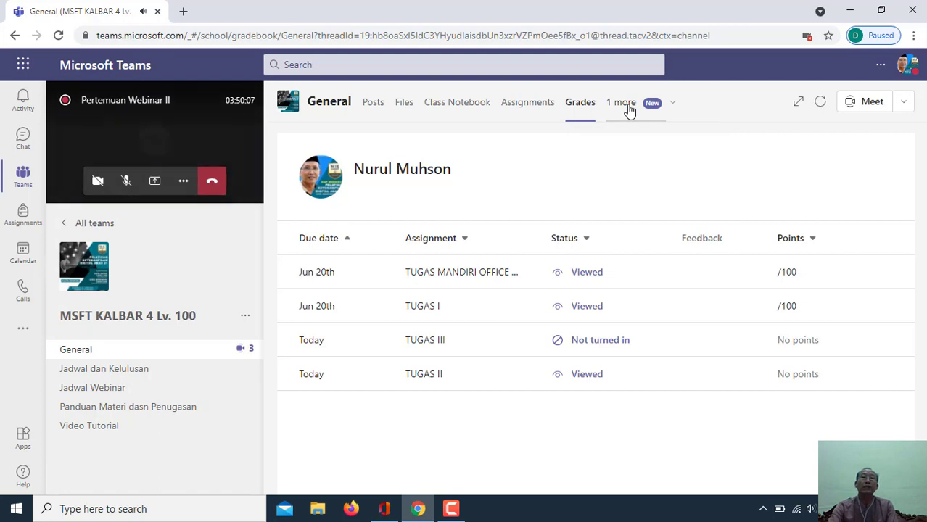
left_click(654, 107)
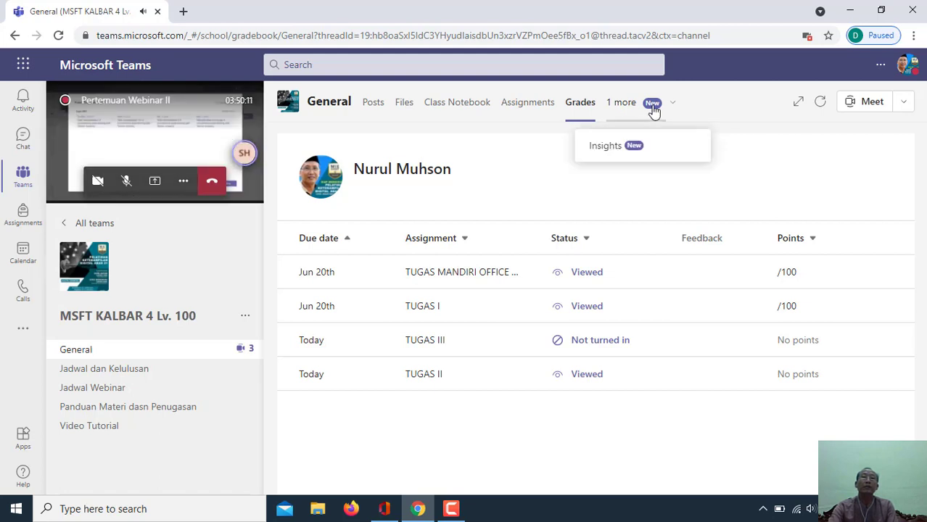
left_click(626, 109)
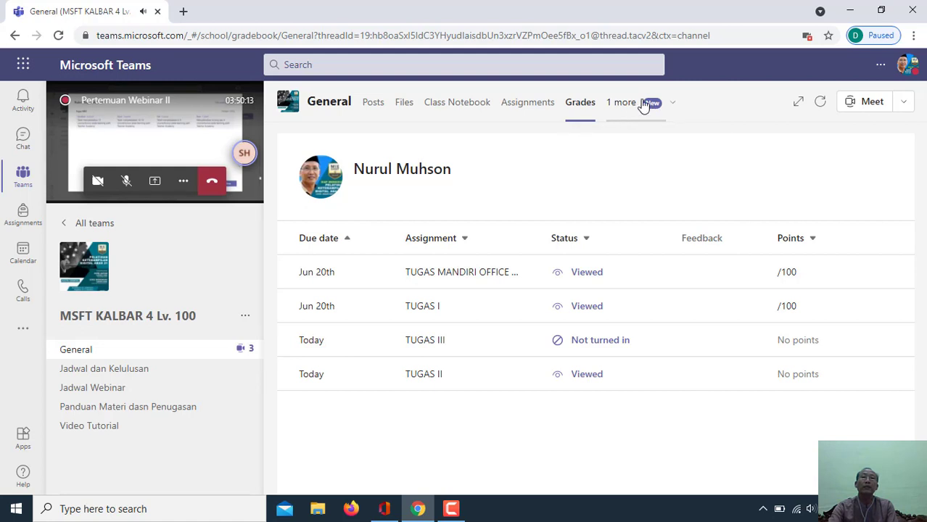
left_click(651, 107)
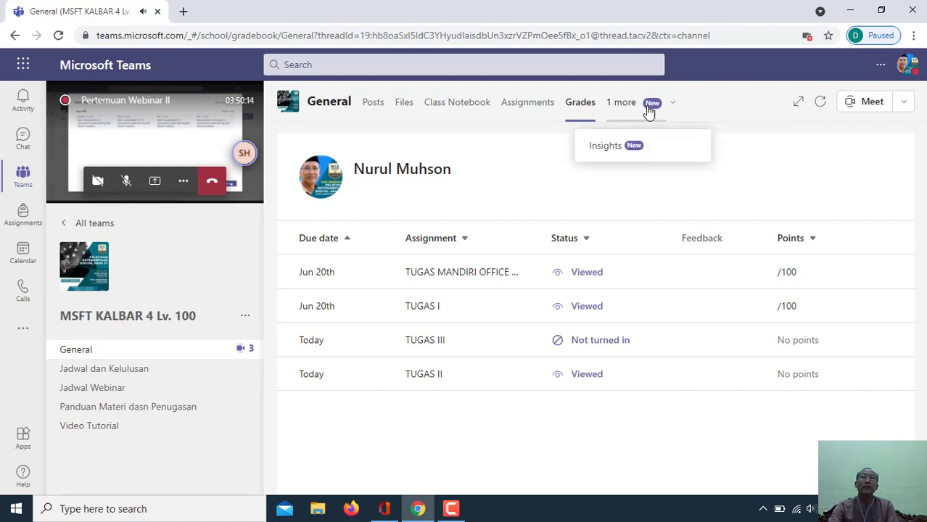
left_click(635, 149)
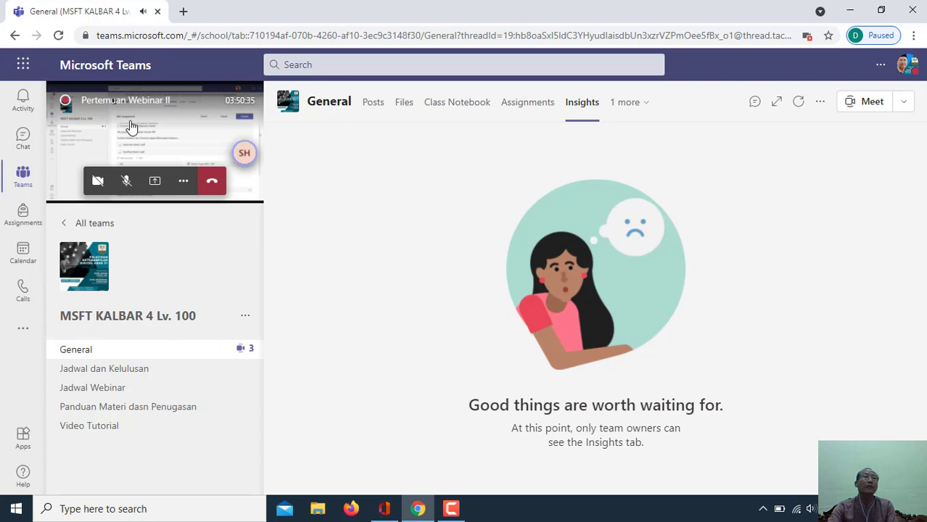
- Return to the ongoing Pertemuan Webinar II meeting and try to turn on the camera, dismissing the access request
left_click(129, 124)
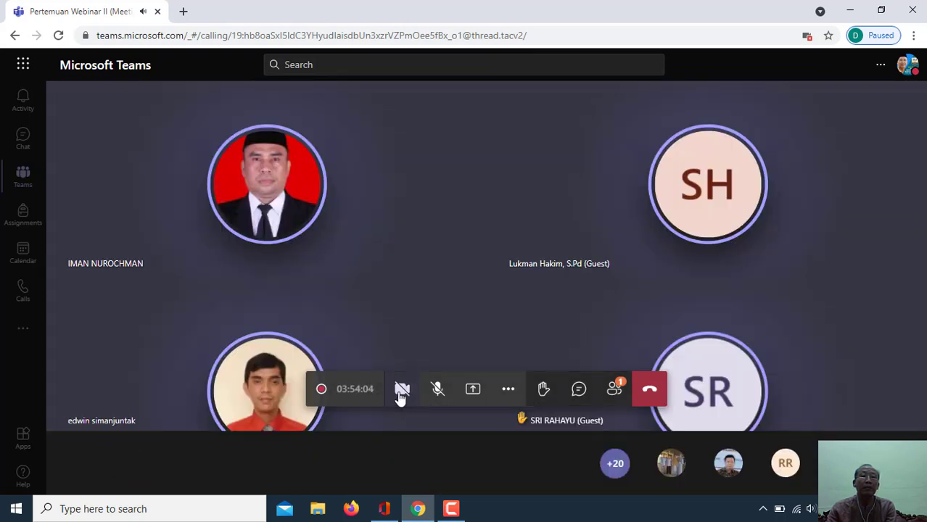
left_click(401, 391)
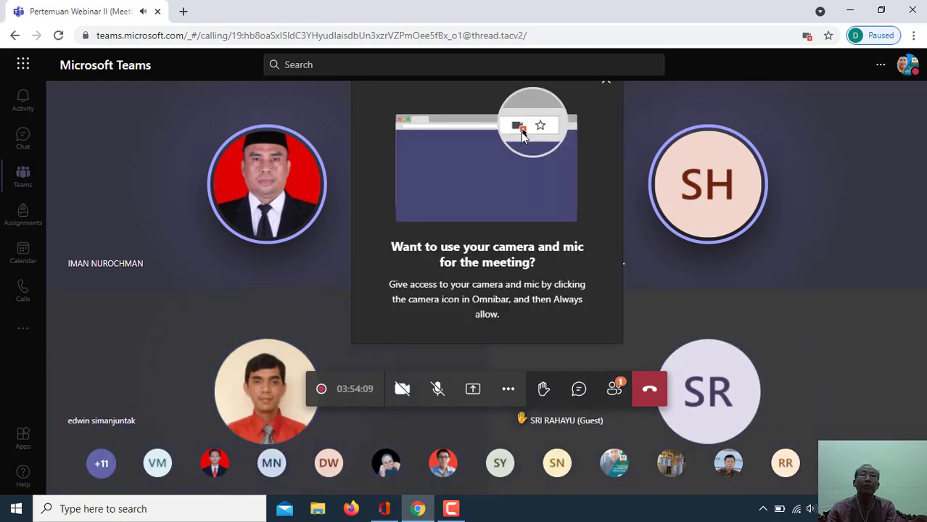
left_click(606, 87)
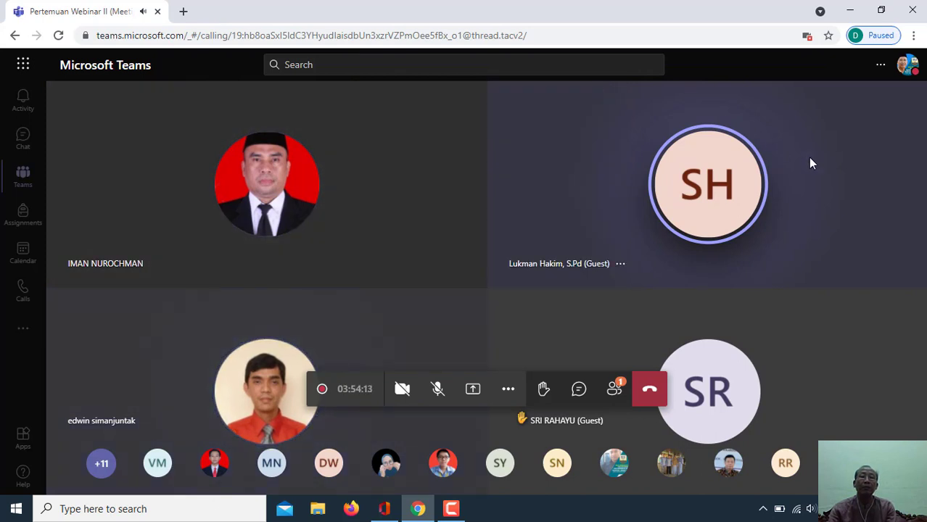
- Show the webinar's participants list and switch over to the meeting chat
left_click(615, 393)
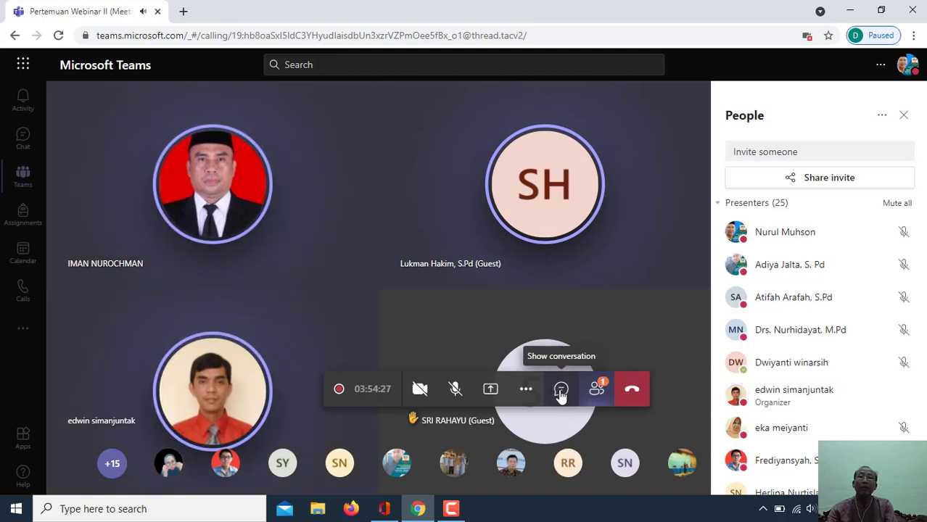
left_click(560, 392)
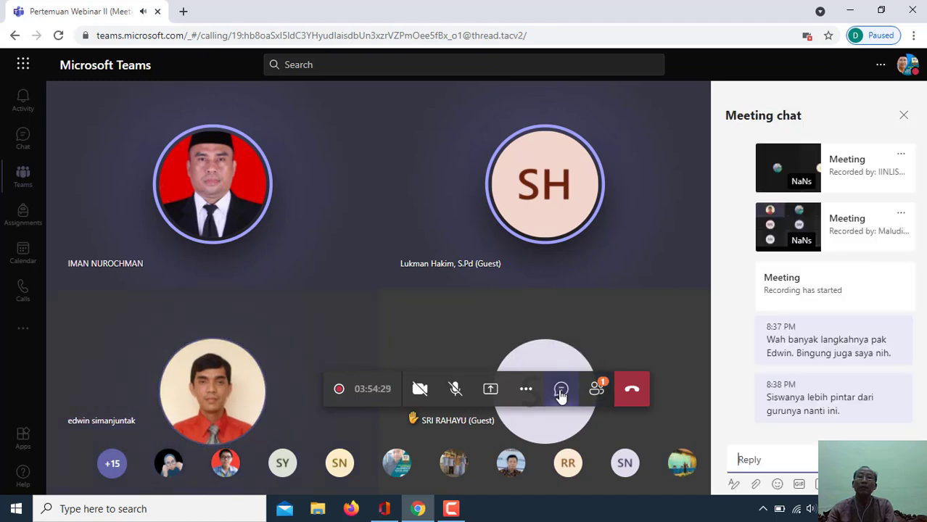